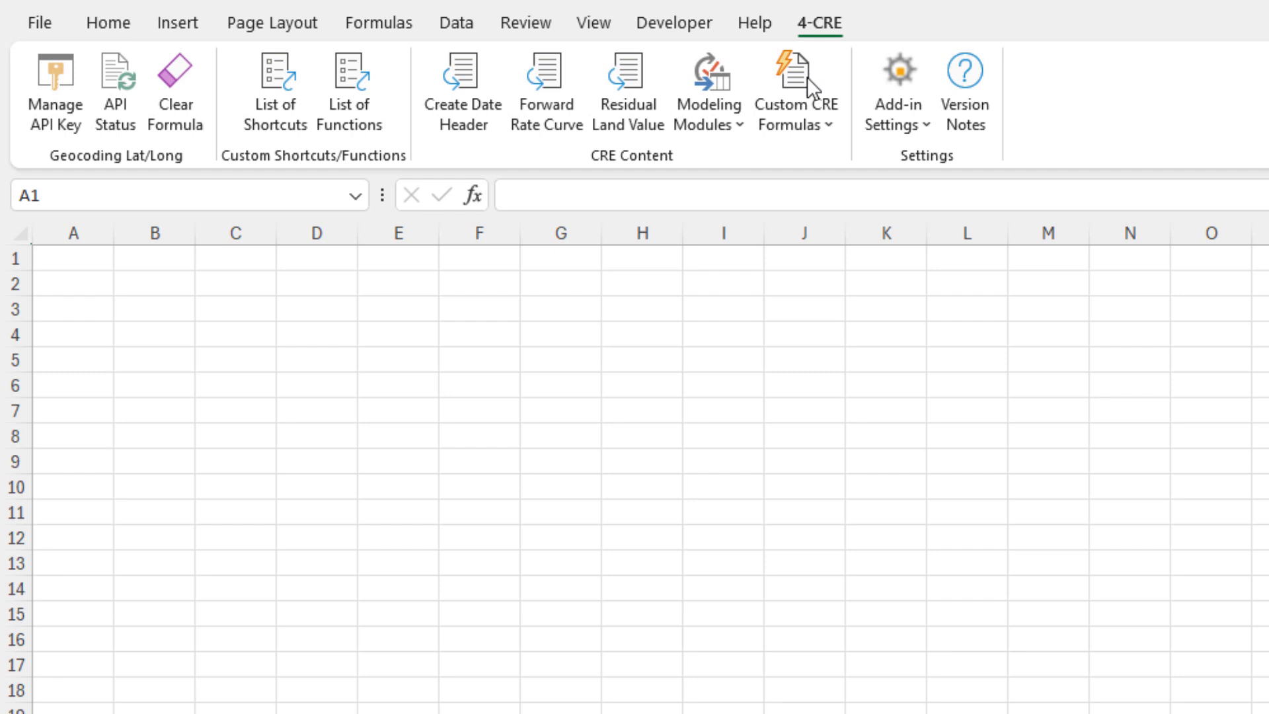
Build a 2-Tier Annual Equity Waterfall module on a new sheet named 'Waterfall'
click(811, 123)
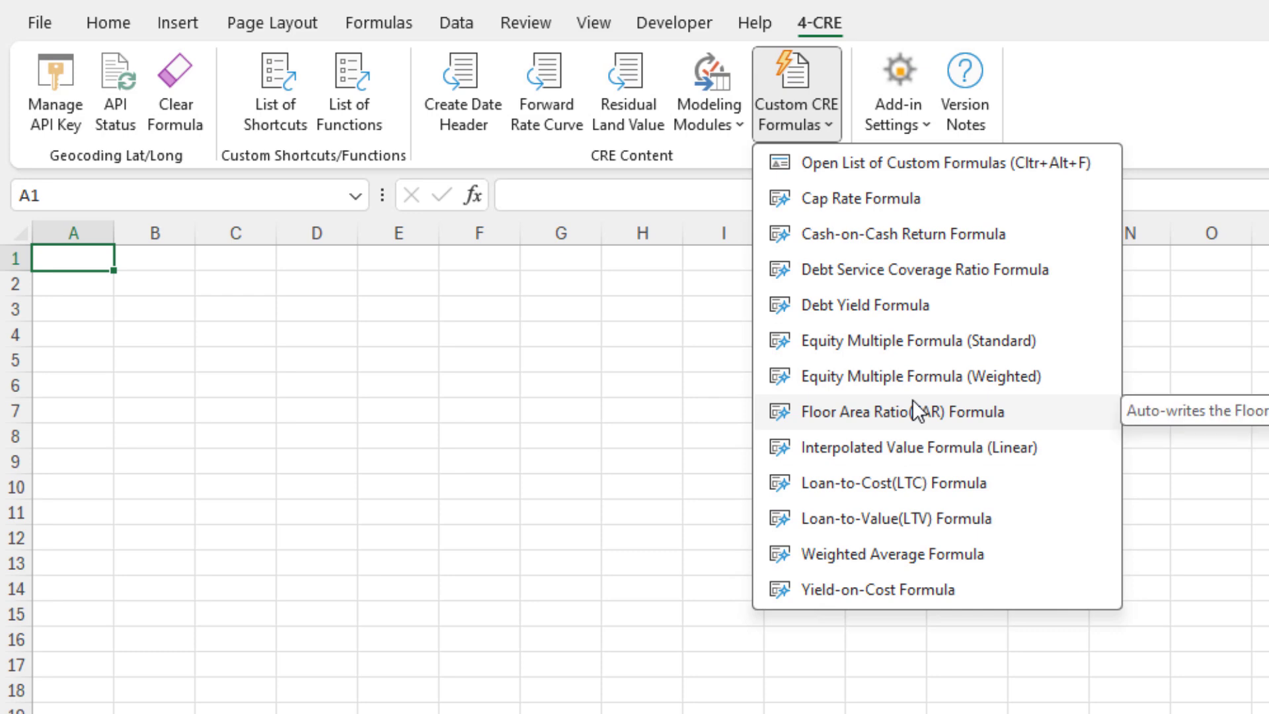
click(768, 140)
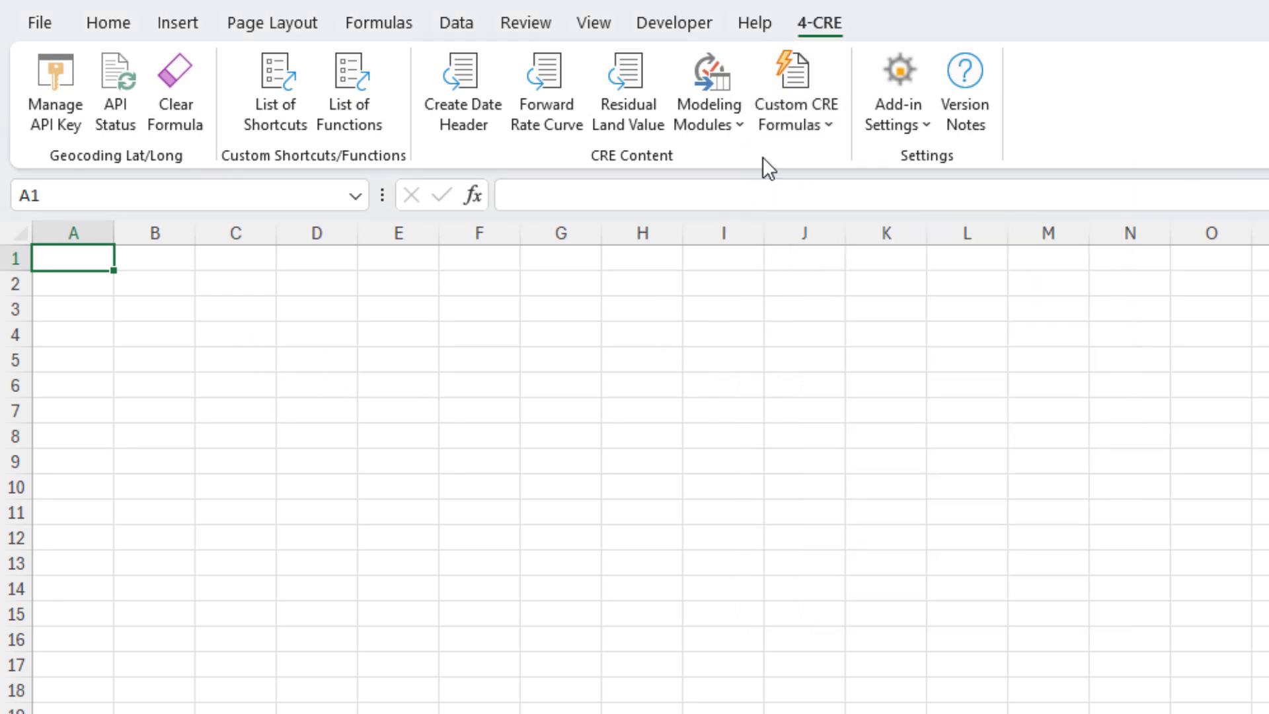
click(710, 111)
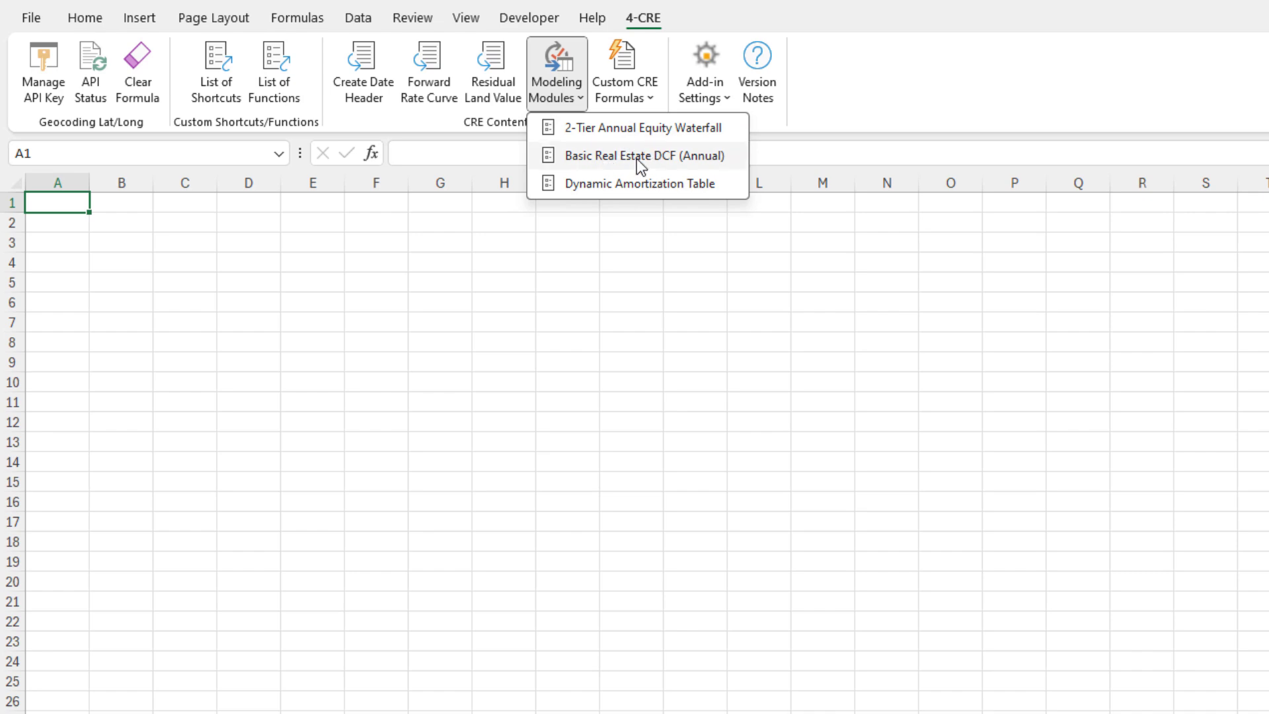
click(623, 130)
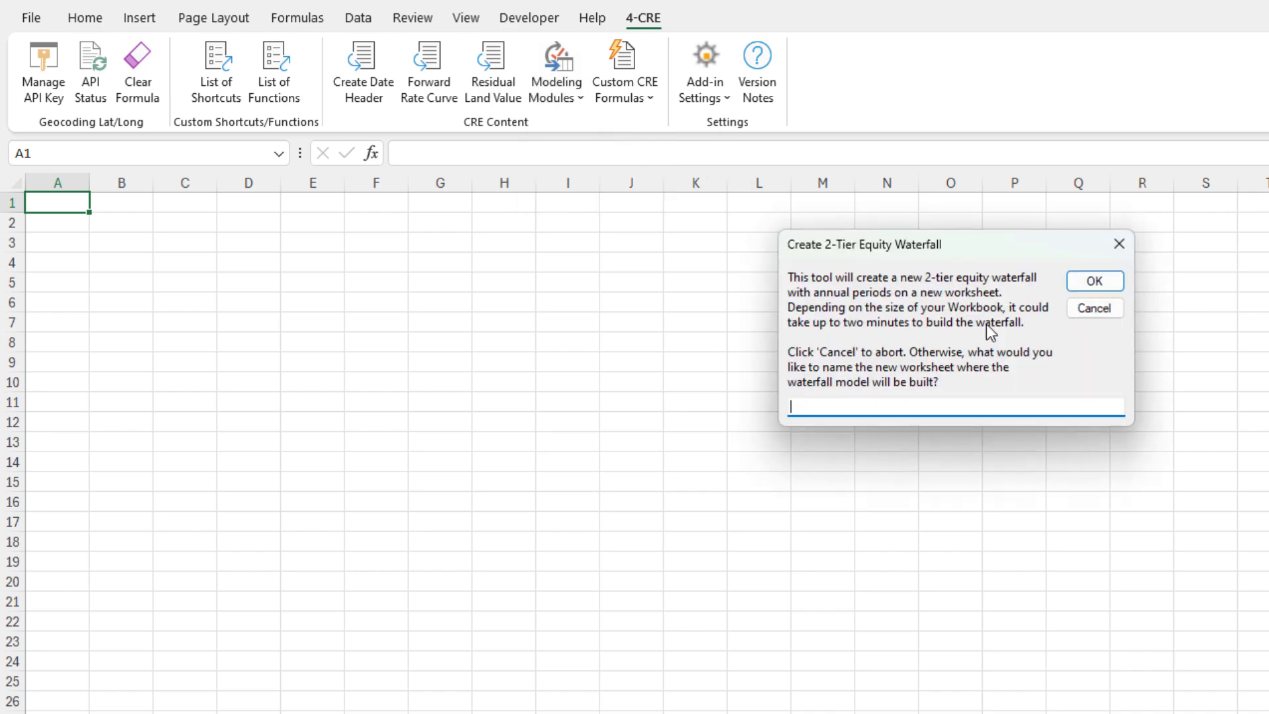
text(Waterfall)
key(Return)
Dismiss the how-to-use message and close the custom CRE formula list without inserting anything
click(1139, 691)
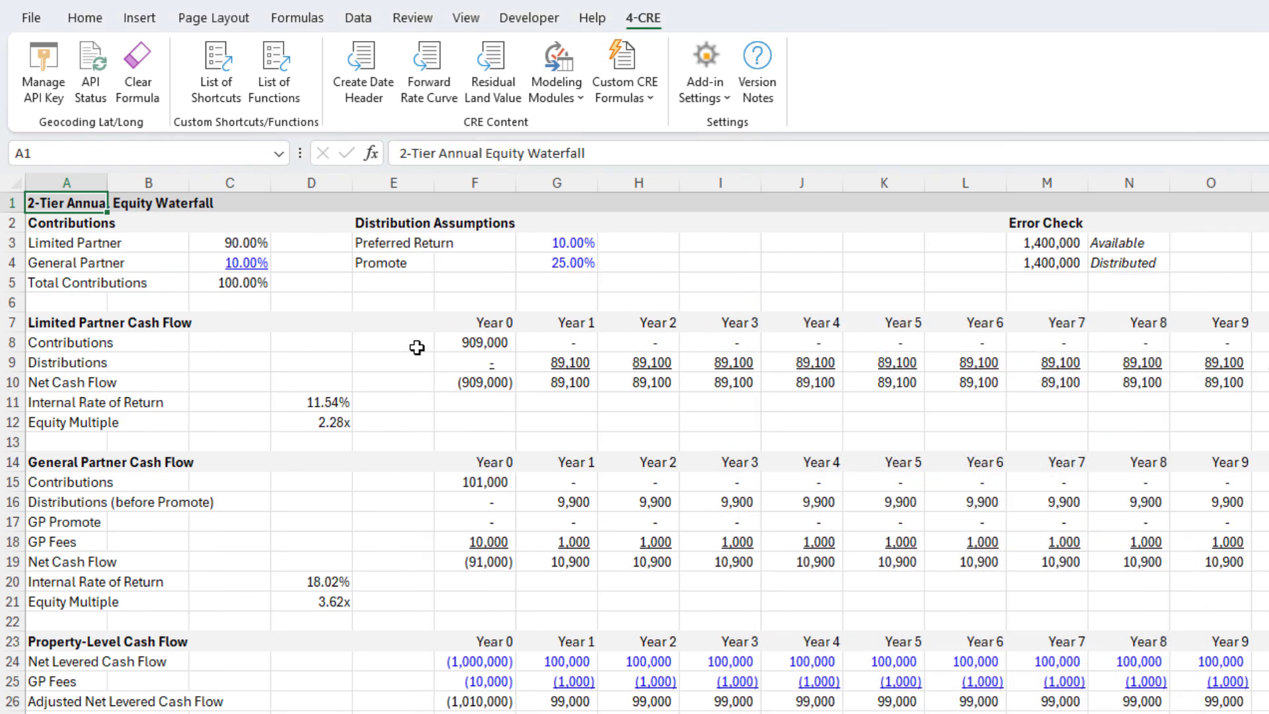
click(625, 72)
click(457, 384)
Clear the Equity Multiple cell D12, including a test value of 111
click(326, 401)
key(Down)
key(Delete)
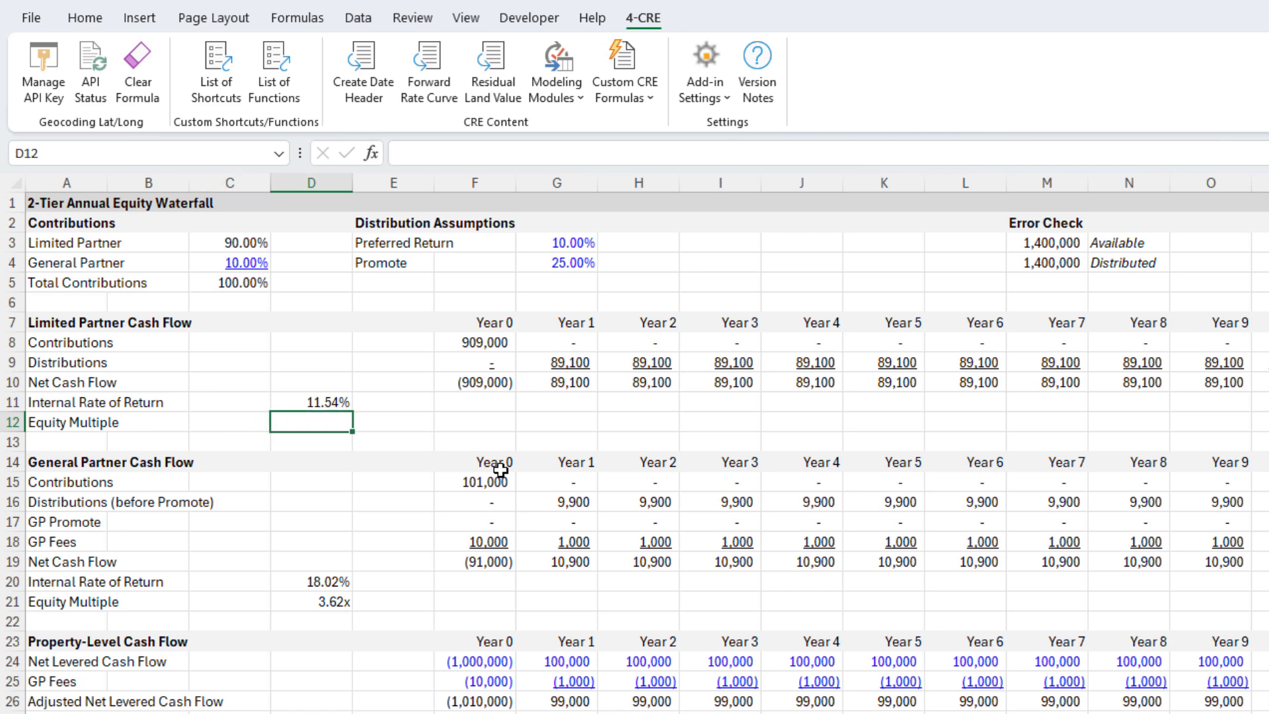
text(111)
key(ctrl+Return)
key(Delete)
Enter =SUMIF(F10:P10,">0")/-SUMIF(F10:P10,"<0") in D12, giving 2.28
text(=sumi)
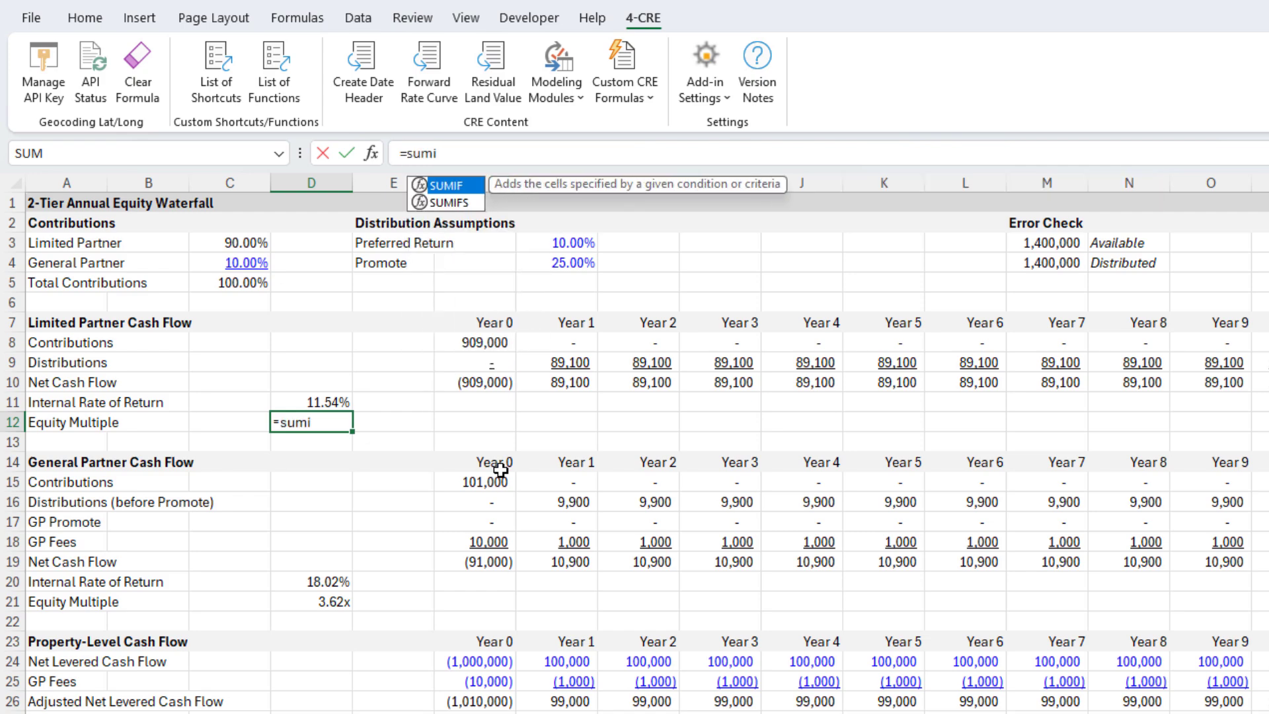
key(Tab)
key(Right)
key(Right)
key(Up)
key(Up)
key(ctrl+shift+Right)
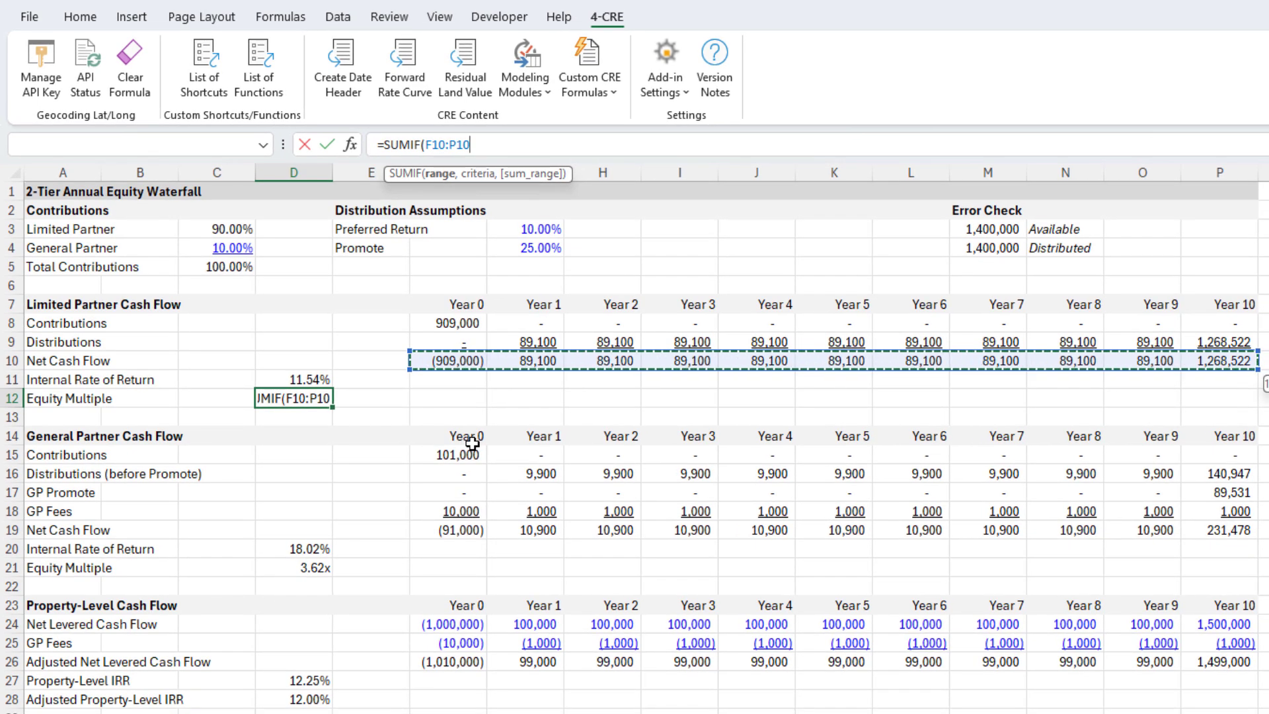
text(,">0"))
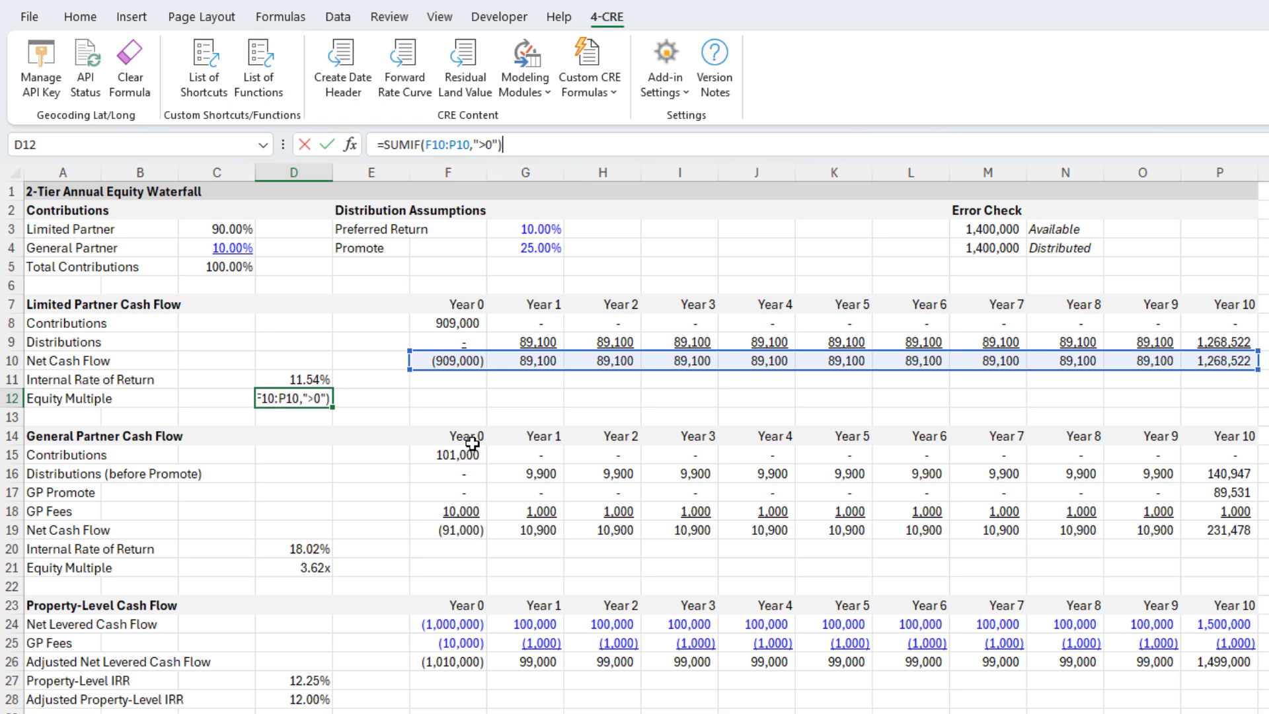
text(/-SUMIF()
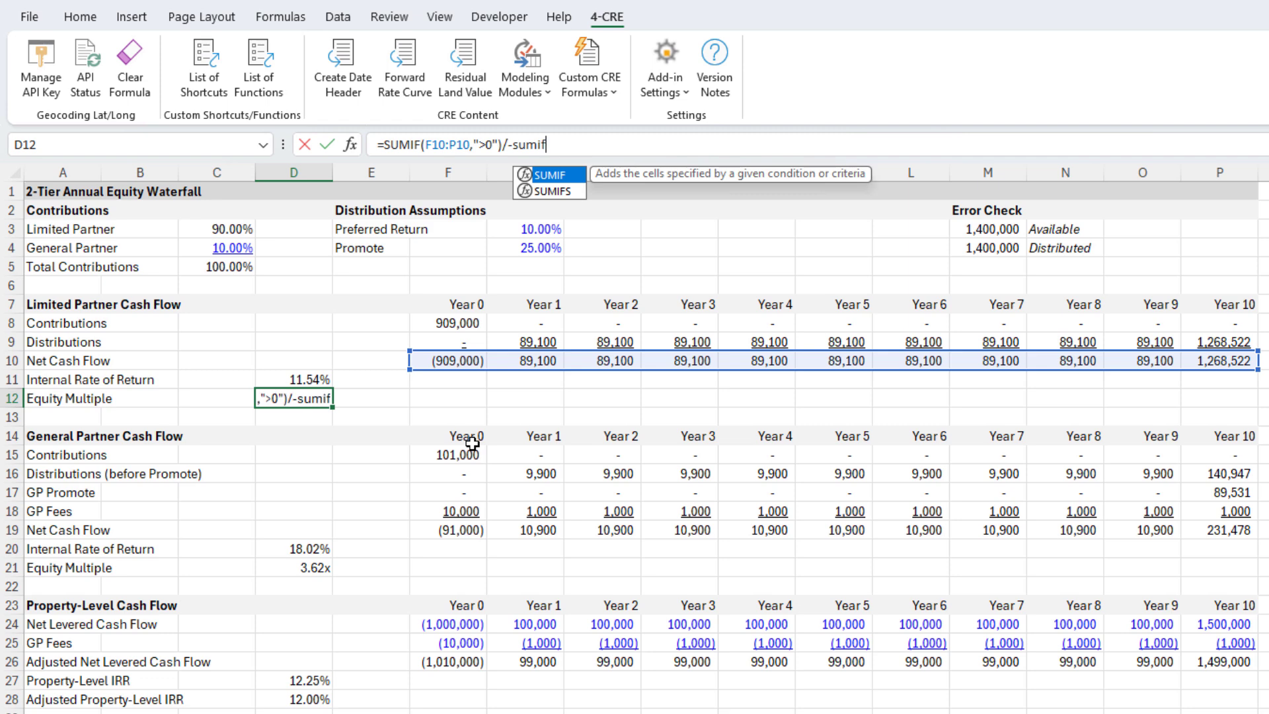
key(Up)
key(Right)
key(Right)
key(Up)
key(ctrl+shift+Right)
text(,"<0"))
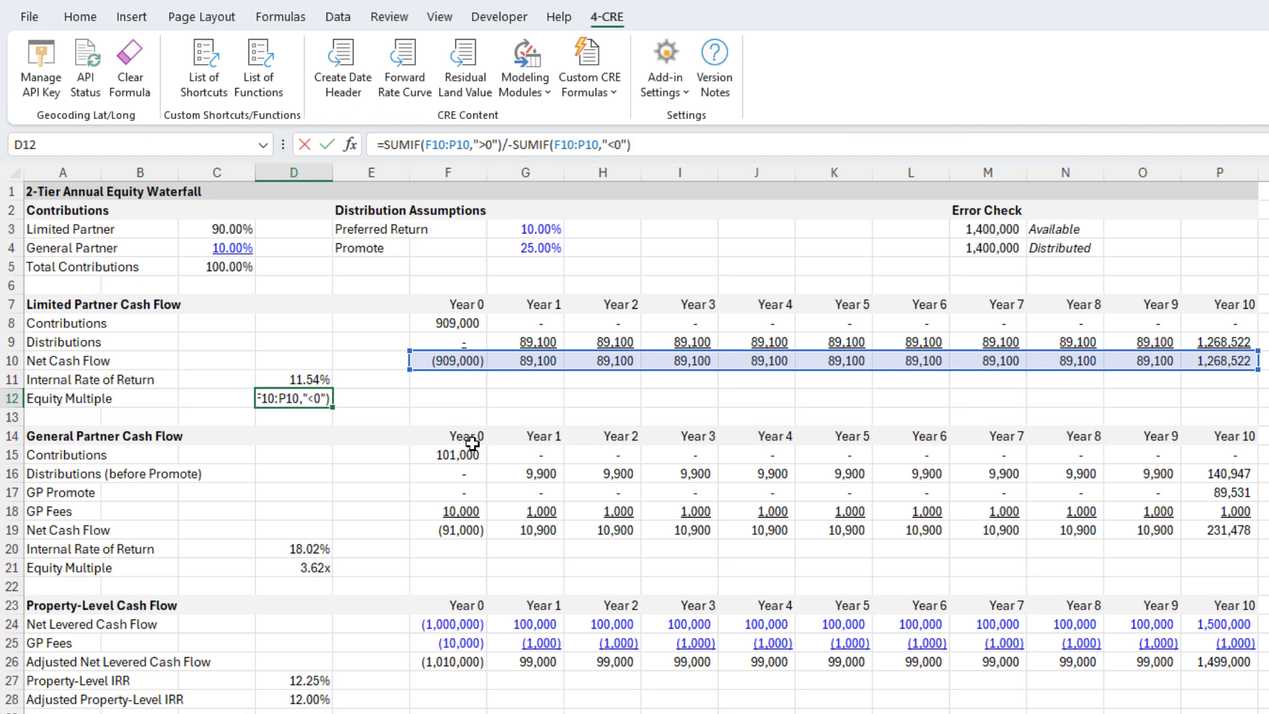
key(ctrl+Return)
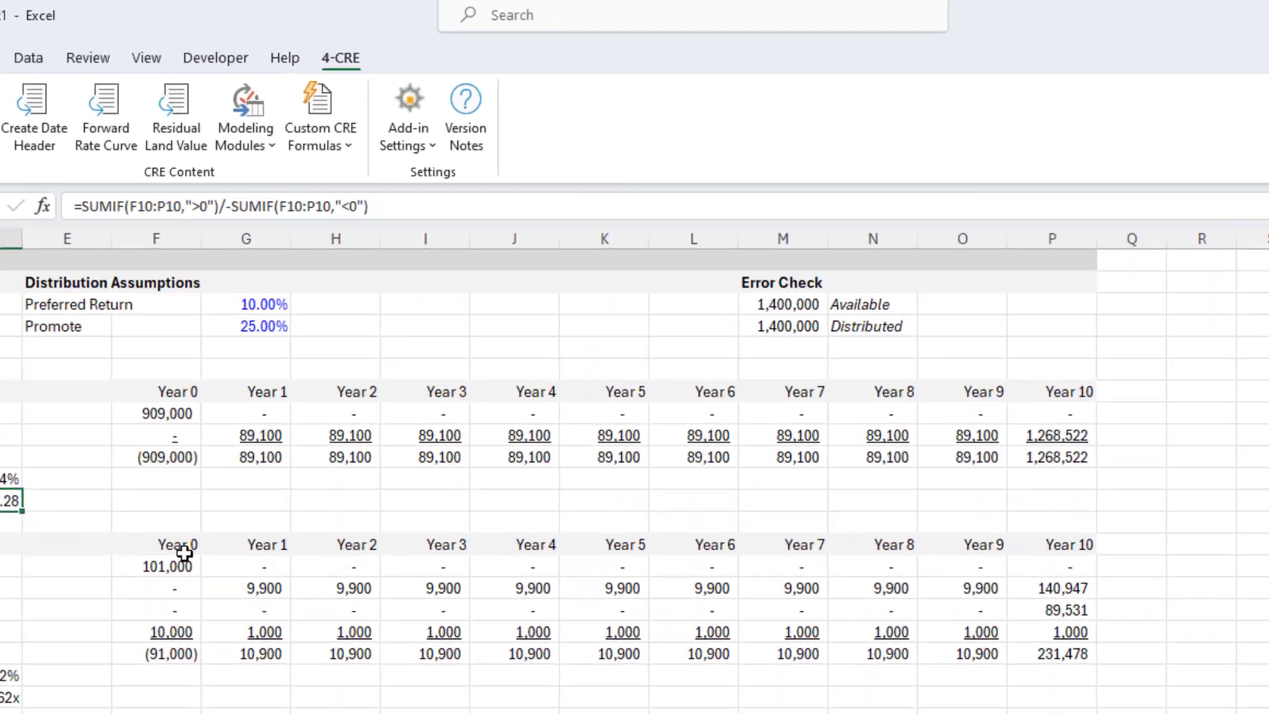
Give D12 the custom number format 0.00"x" so it displays 2.28x
key(ctrl+1)
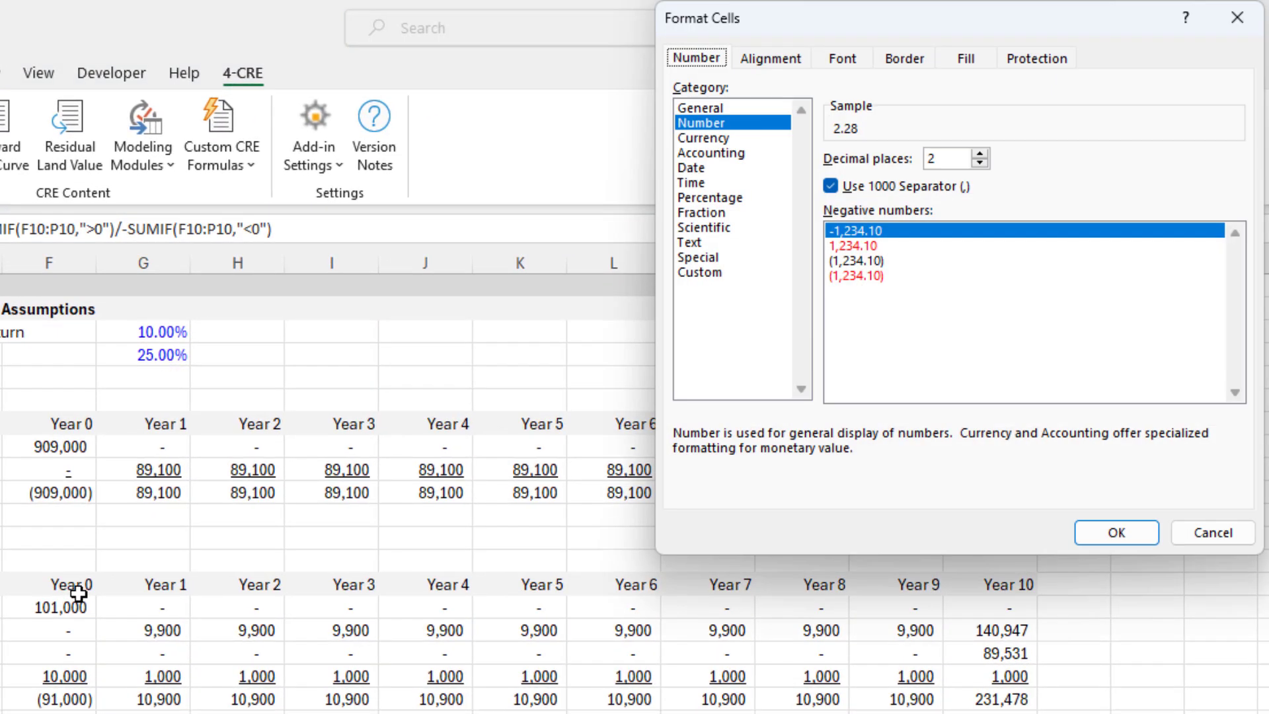
key(Tab)
key(Down)
key(Down)
key(Down)
key(Down)
key(Down)
key(Down)
key(Down)
key(Down)
key(Down)
key(Down)
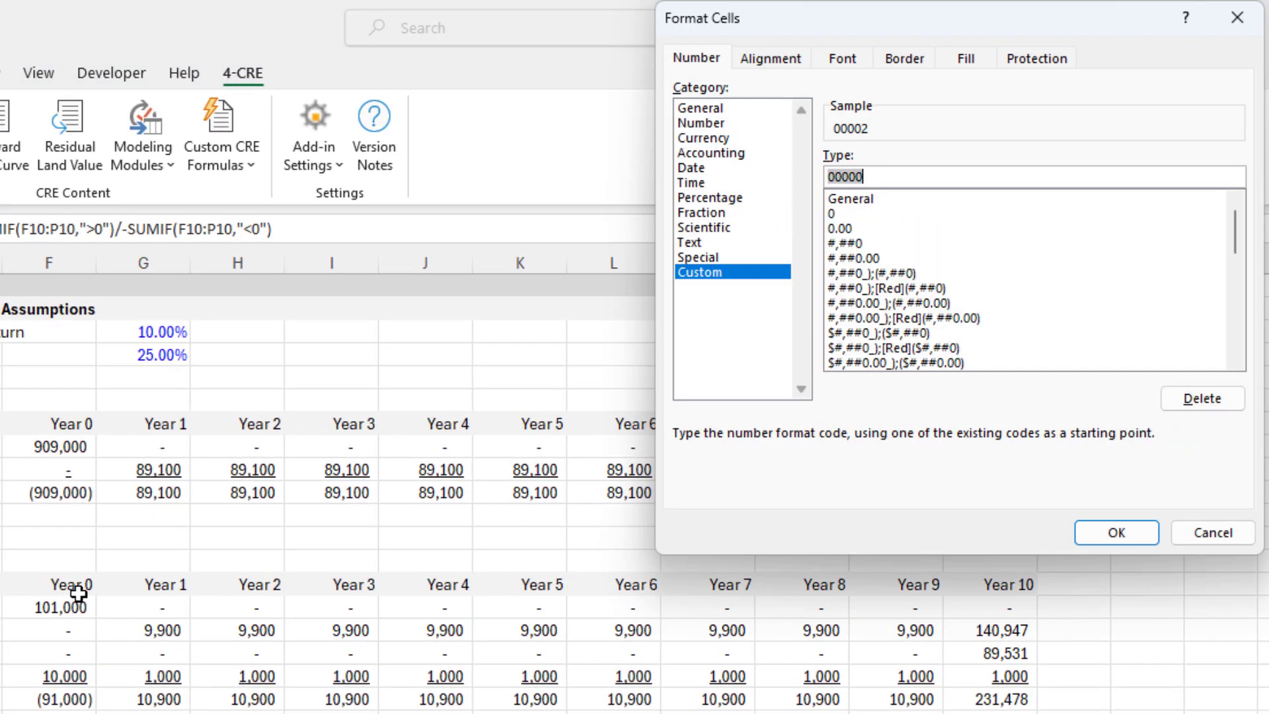
text(0.00"x)
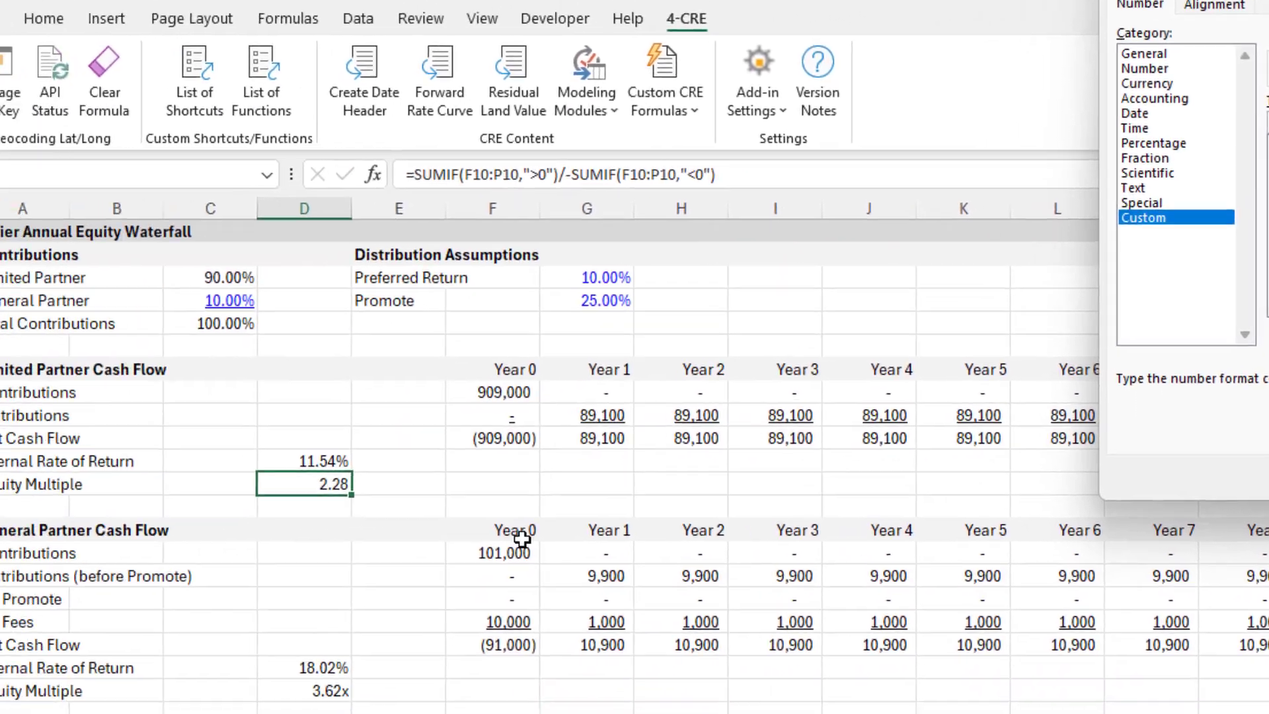
key(Return)
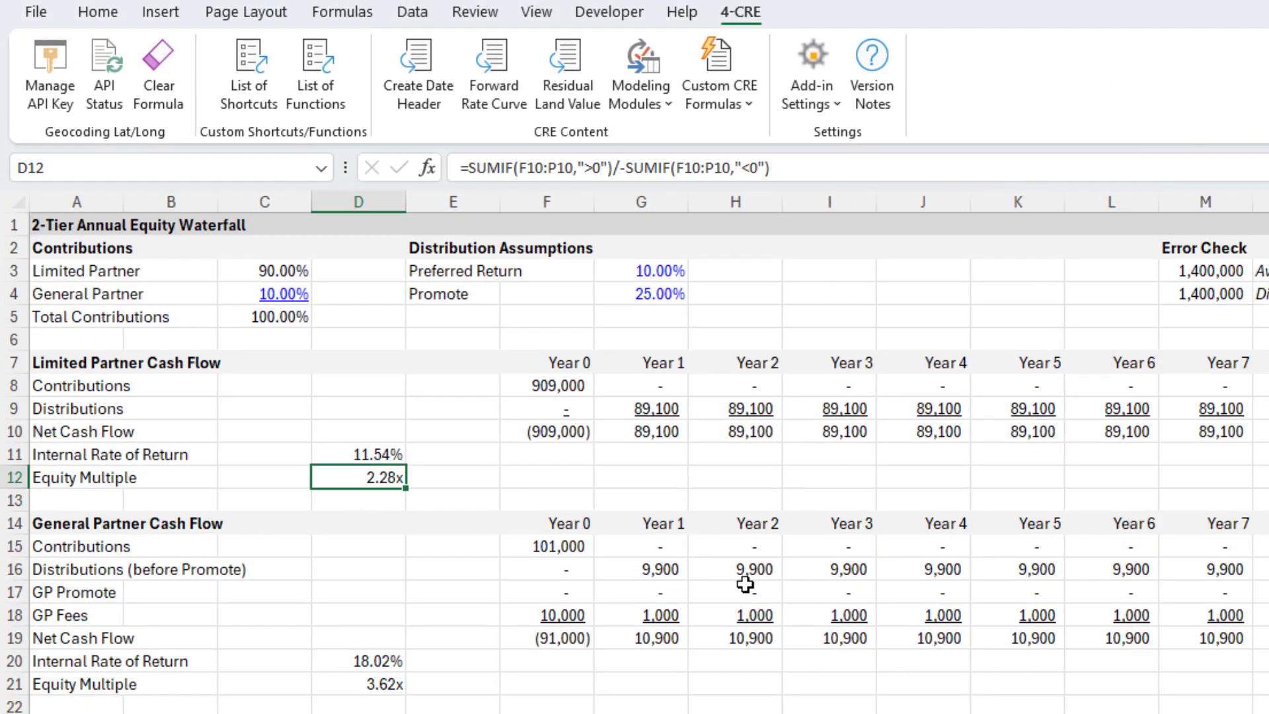
Clear D12 and regenerate it with the add-in's Equity Multiple Formula (Standard) over F10:P10
key(Delete)
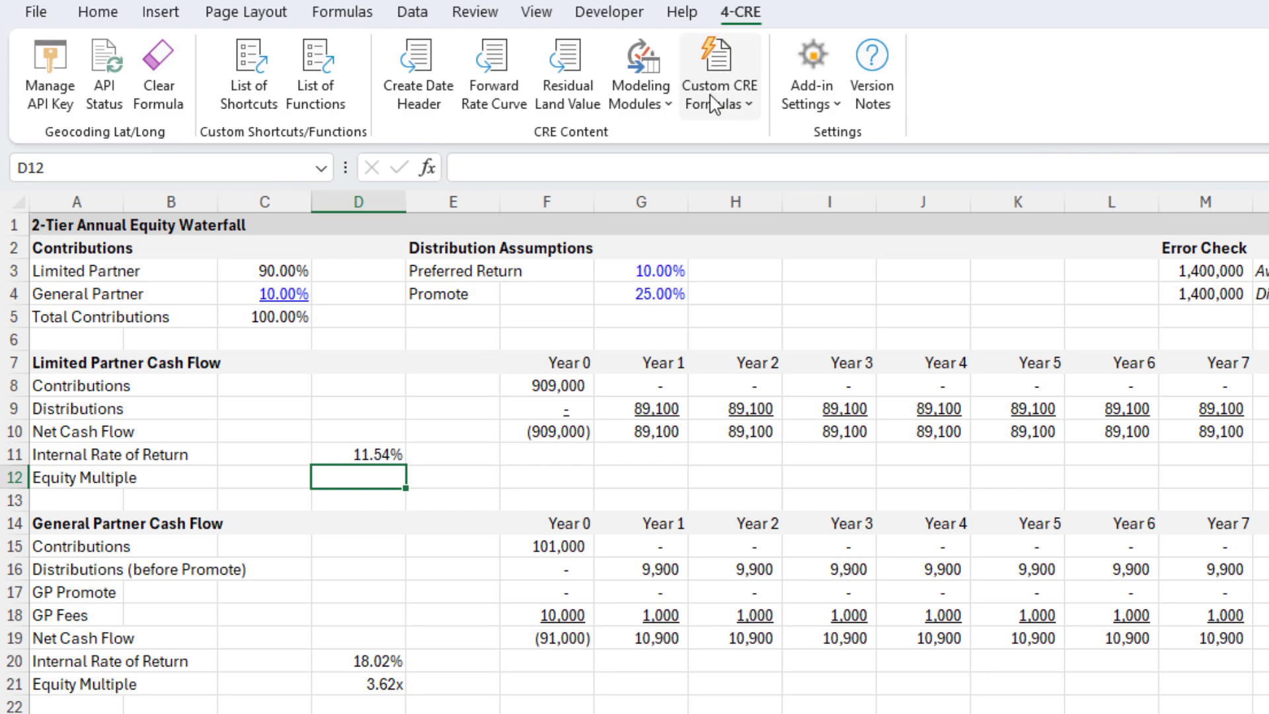
click(737, 110)
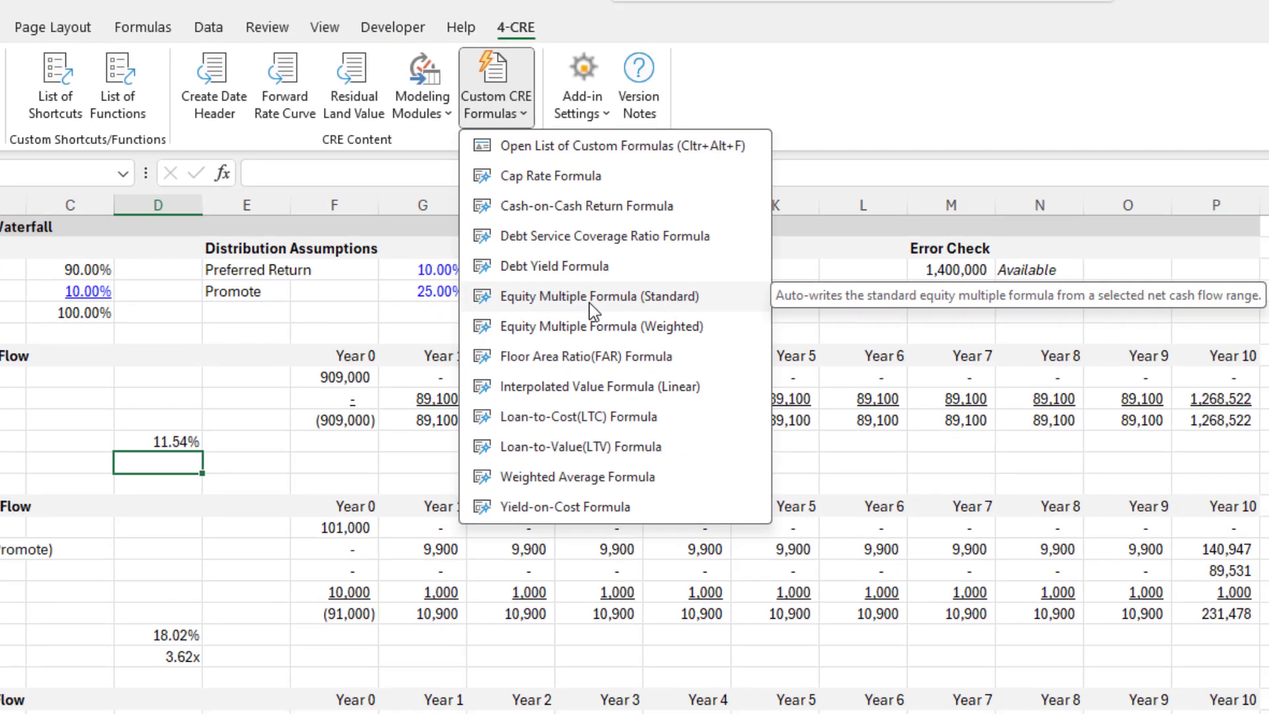
click(823, 303)
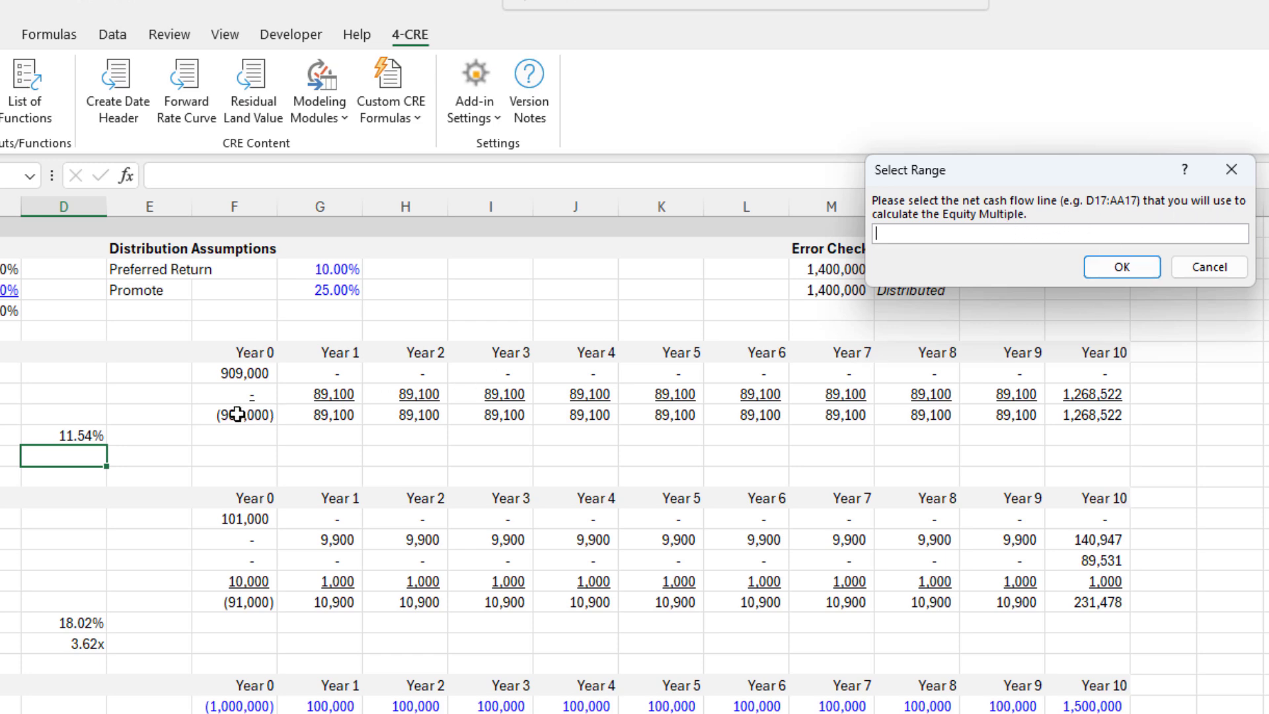
drag(232, 414, 1074, 415)
key(Return)
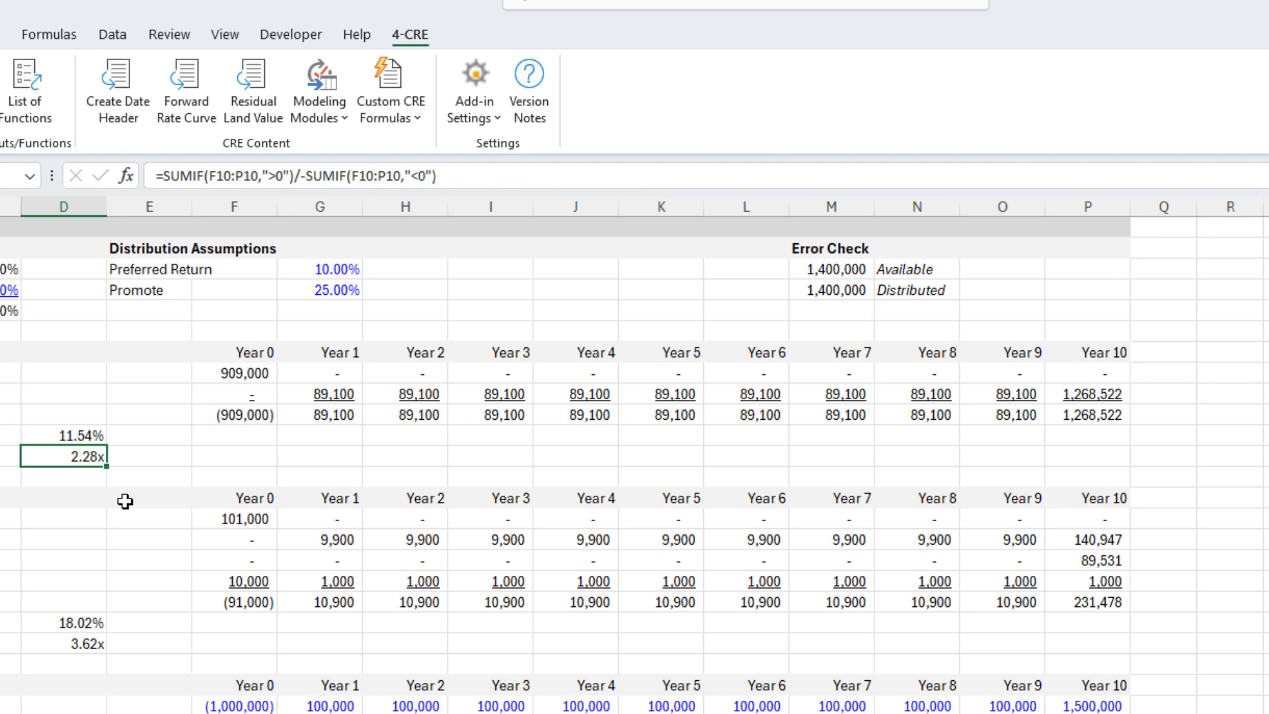
key(alt)
key(y)
key(2)
key(y)
key(a)
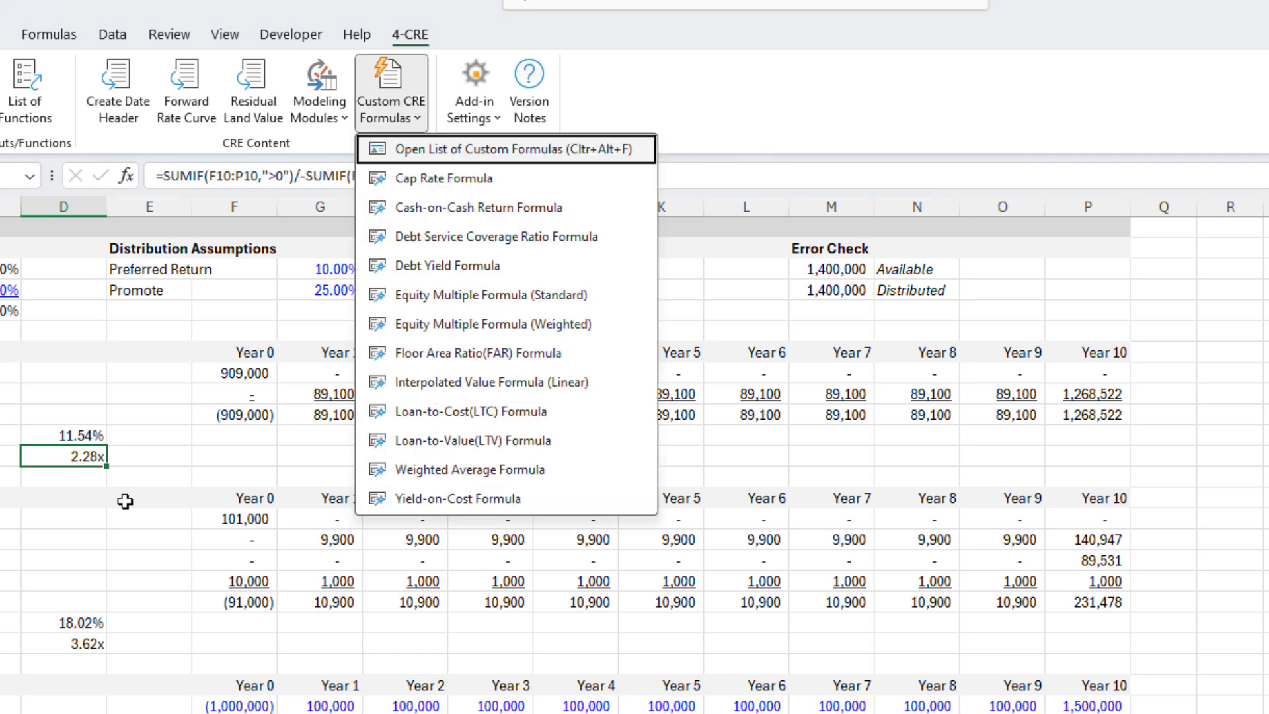
key(Down)
key(Down)
key(Down)
key(Down)
key(Down)
key(Return)
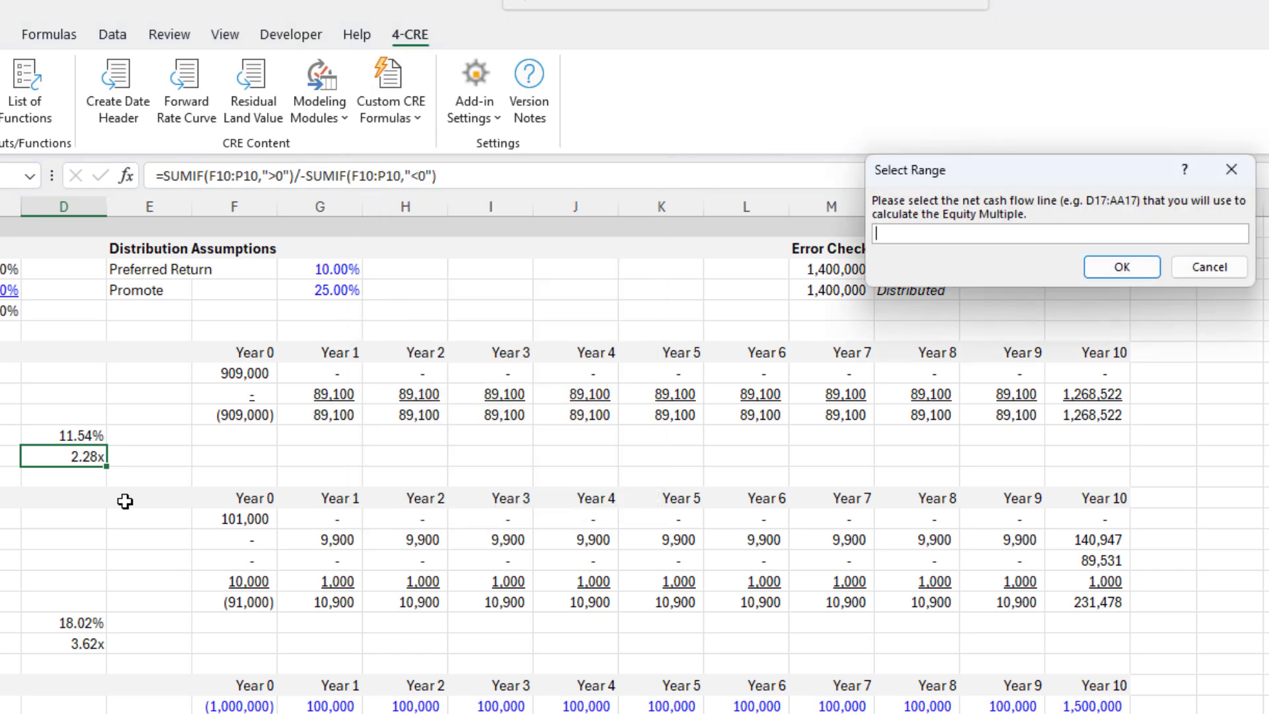
drag(236, 410, 1079, 414)
key(Return)
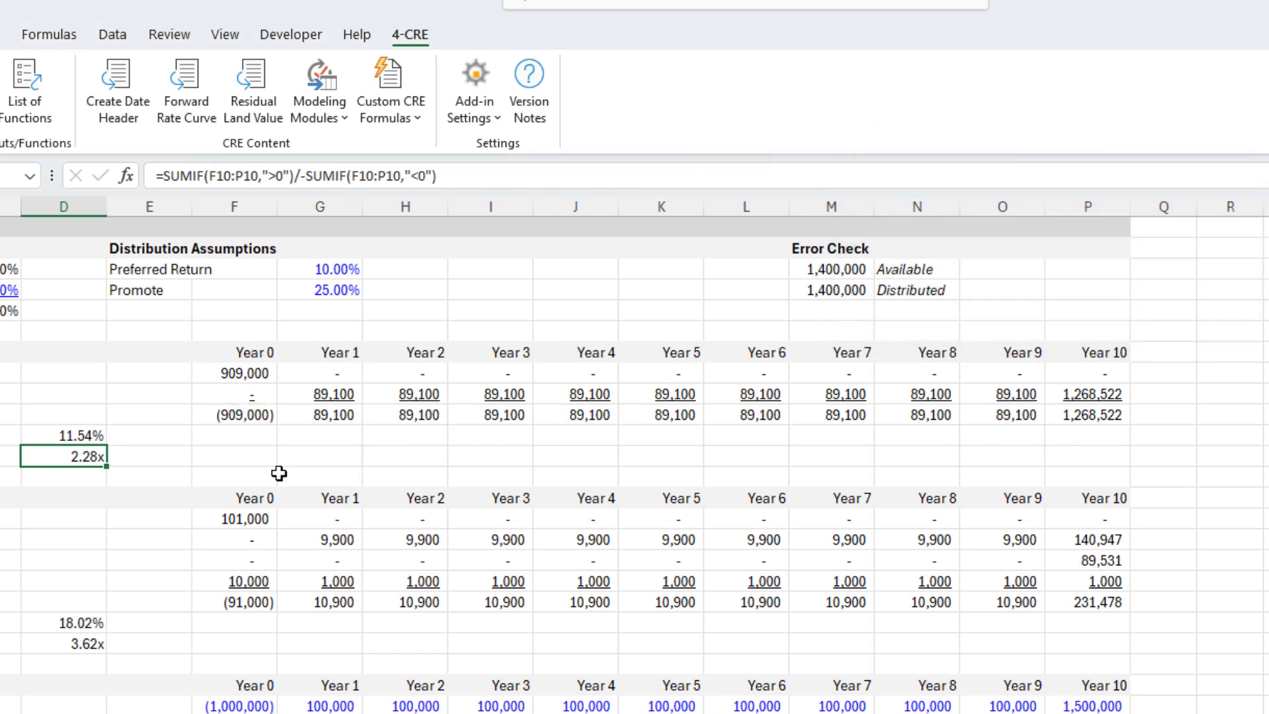
key(Delete)
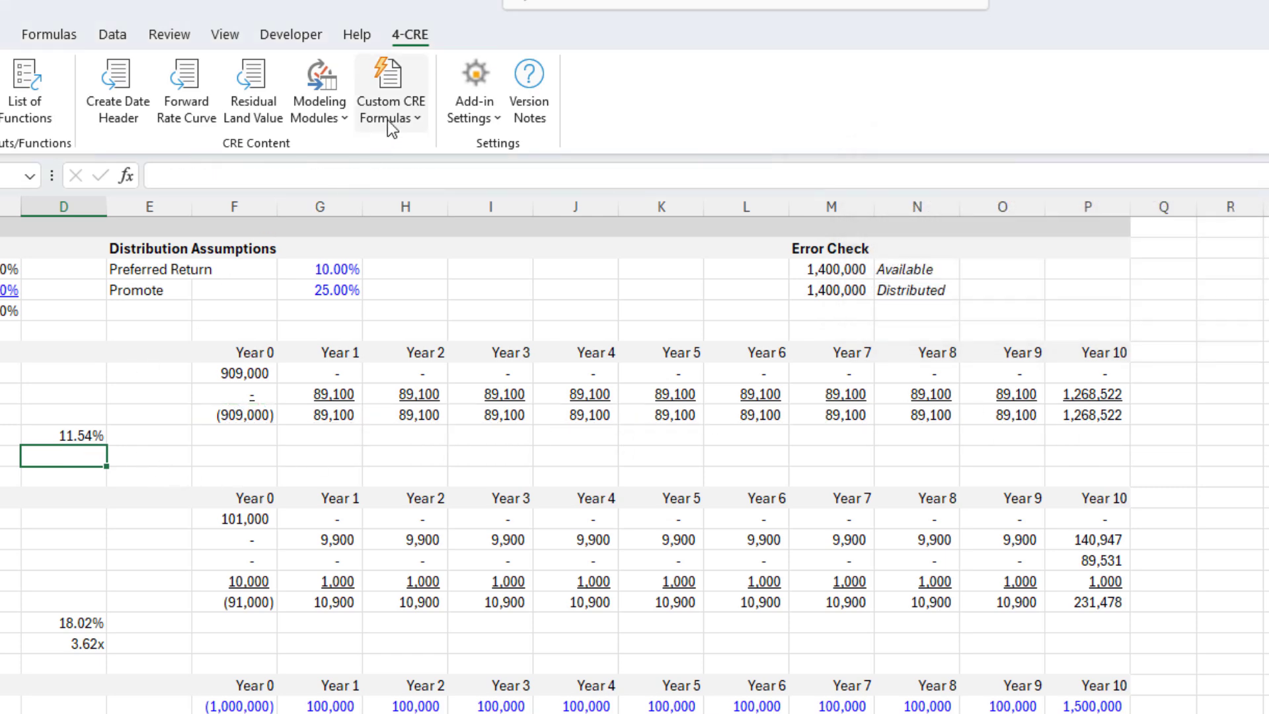
click(396, 119)
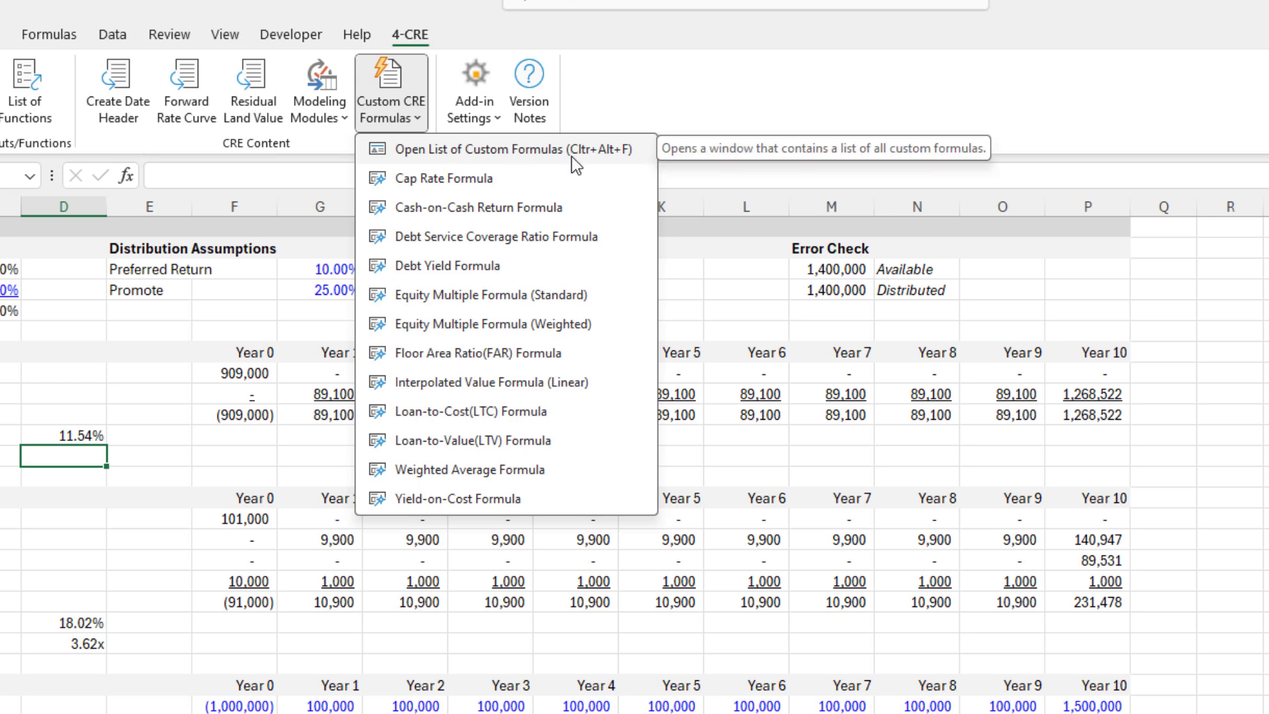
click(147, 487)
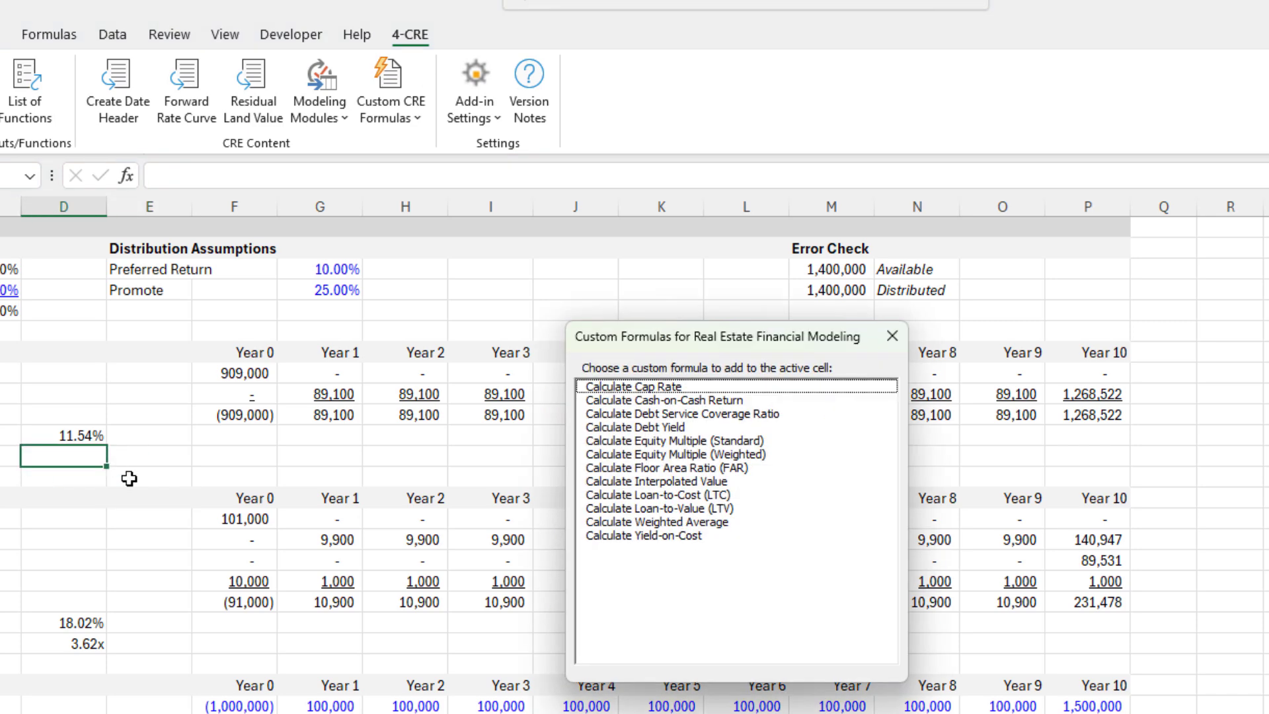
key(Down)
key(Down)
key(Down)
key(Down)
key(Down)
key(Up)
key(Return)
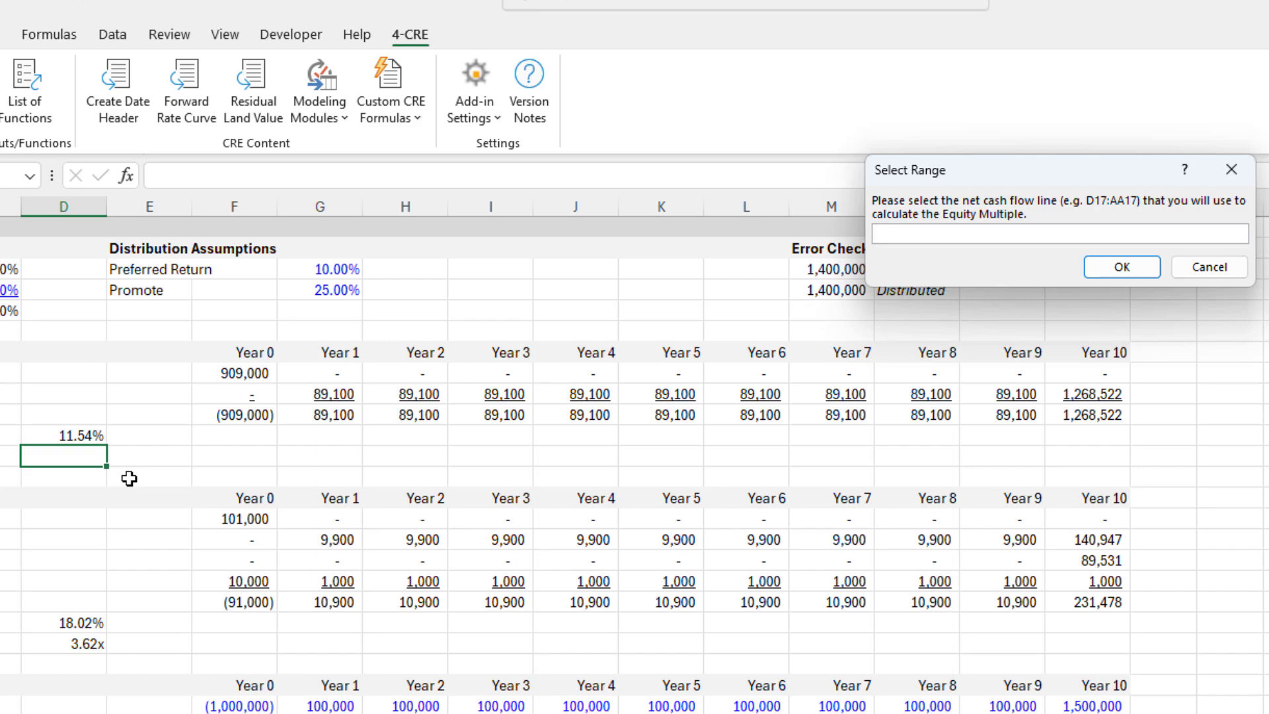
drag(235, 414, 1079, 414)
key(Return)
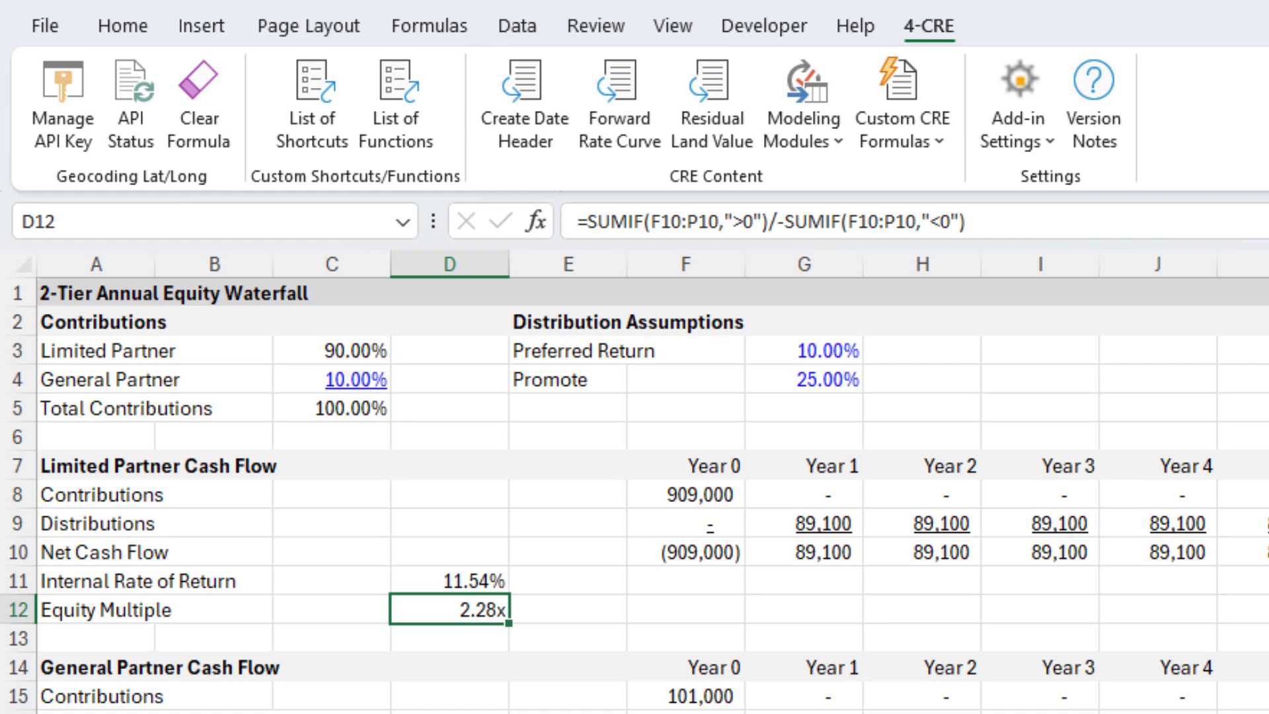